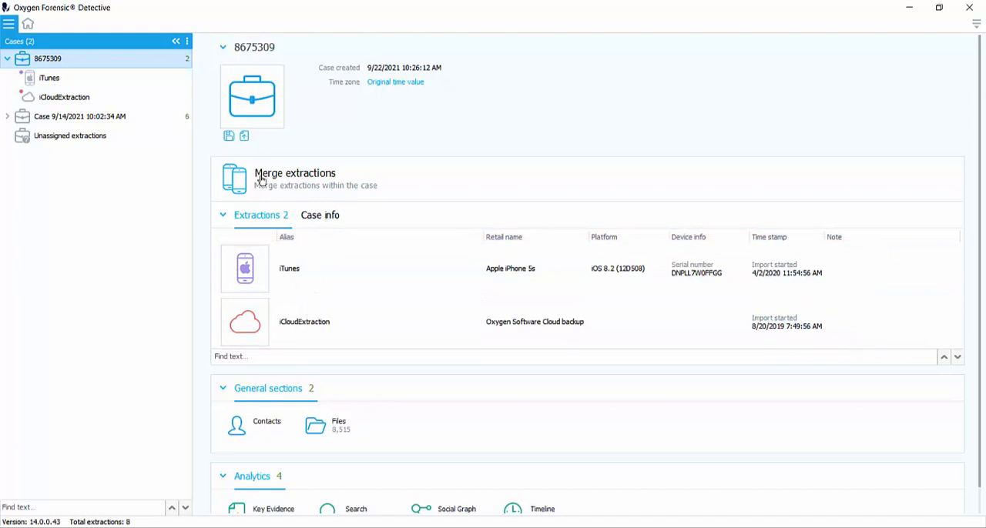
Step: Review the open case's info fields, its extraction list, and its general and analytics sections
left_click(307, 217)
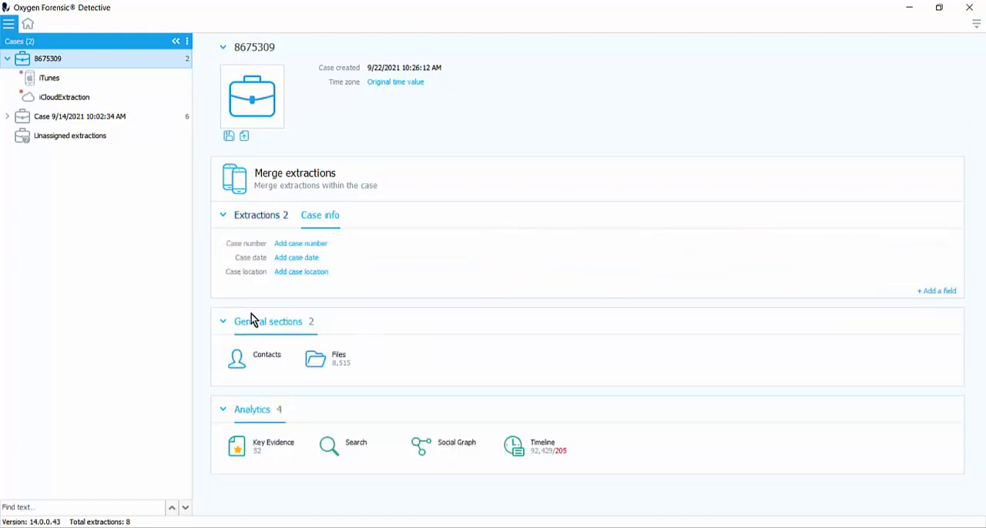
left_click(255, 227)
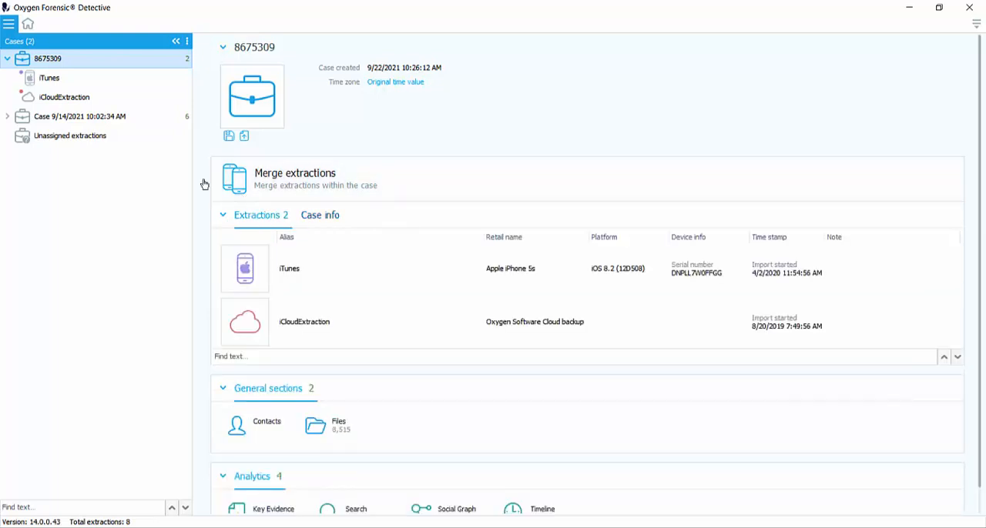
scroll(521, 463, "down", 1)
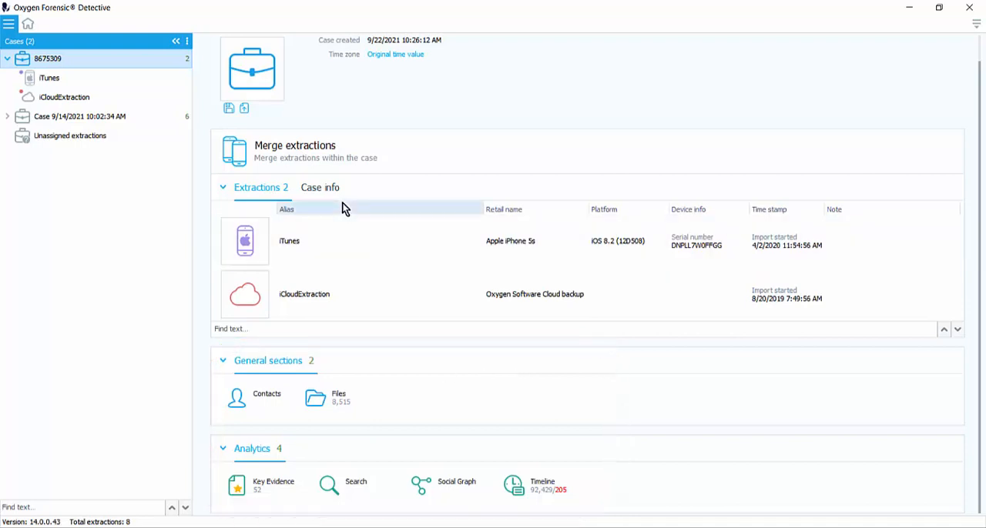
Step: Open the iTunes extraction and review its general sections, analytics and parsed applications
left_click(52, 78)
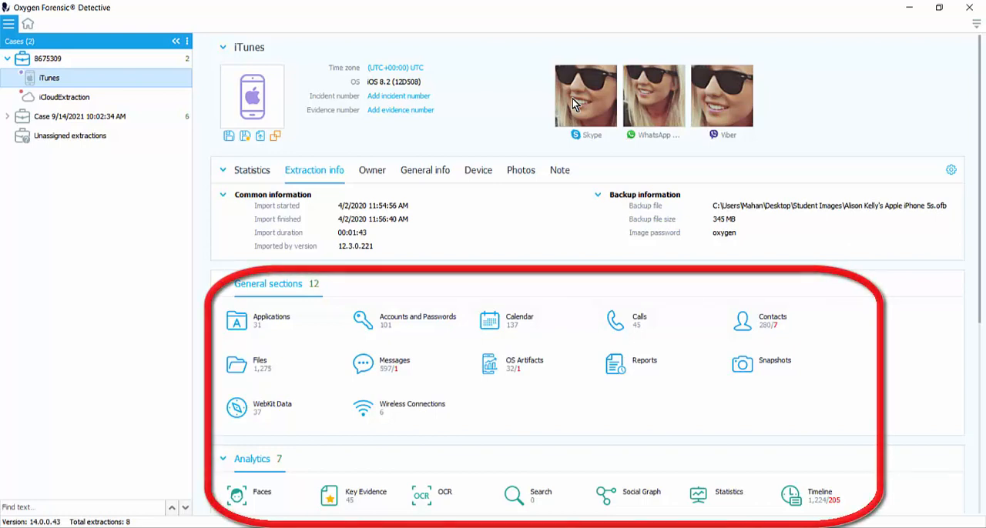
scroll(551, 387, "down", 1)
scroll(576, 412, "down", 7)
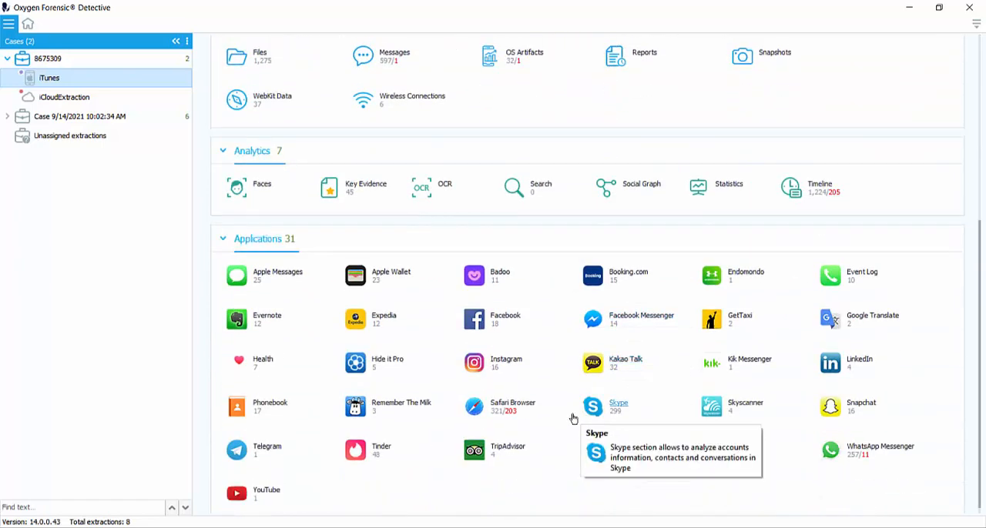
scroll(477, 435, "down", 1)
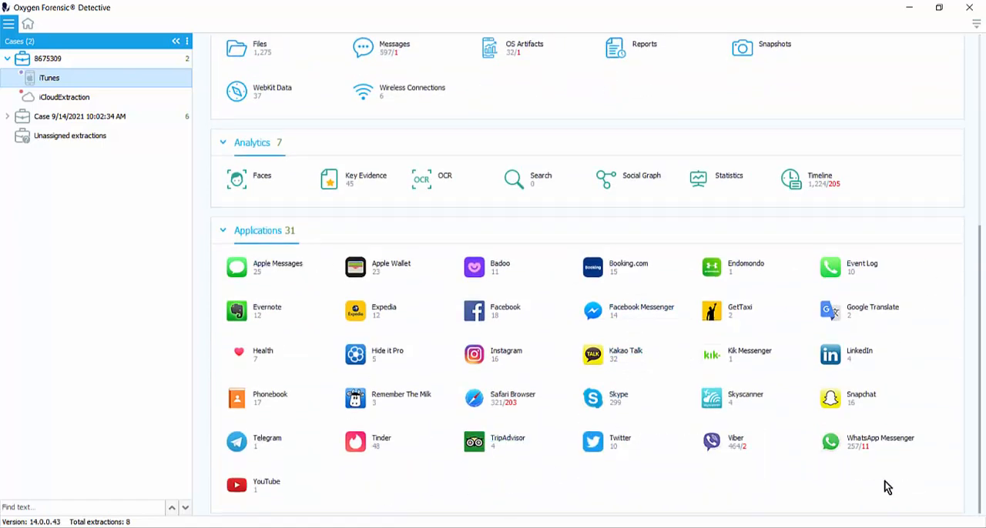
scroll(807, 431, "up", 8)
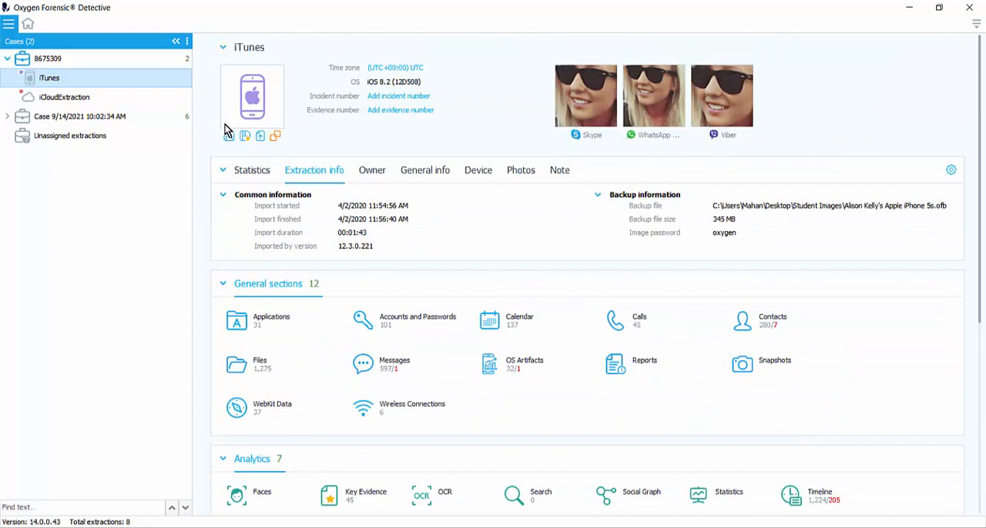
Step: Merge the case's iTunes and iCloudExtraction extractions as "Merged Data" with applications data recovery enabled
left_click(97, 58)
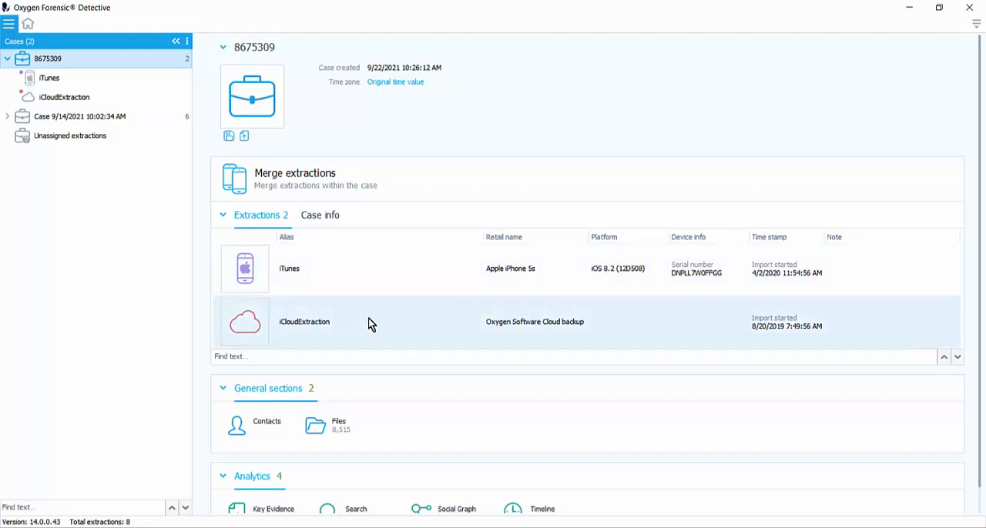
left_click(389, 180)
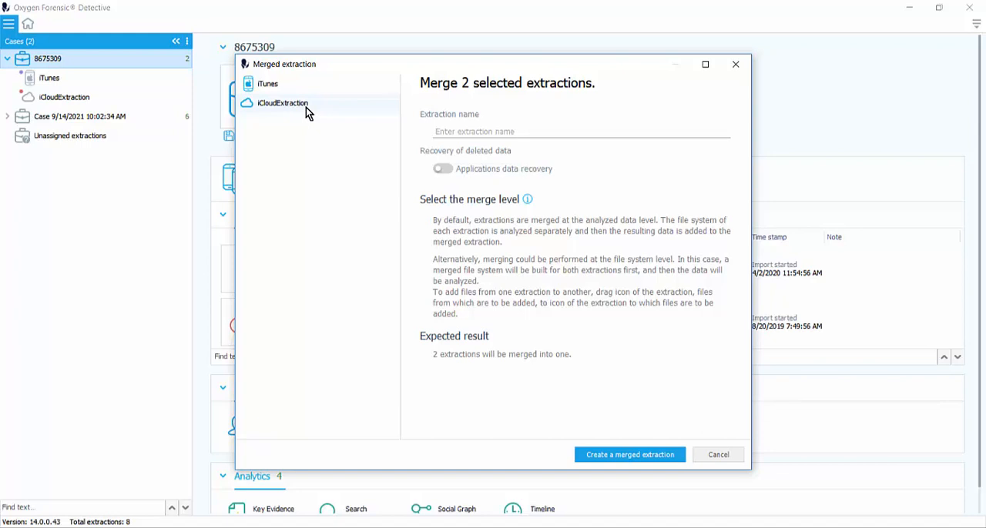
left_click(428, 132)
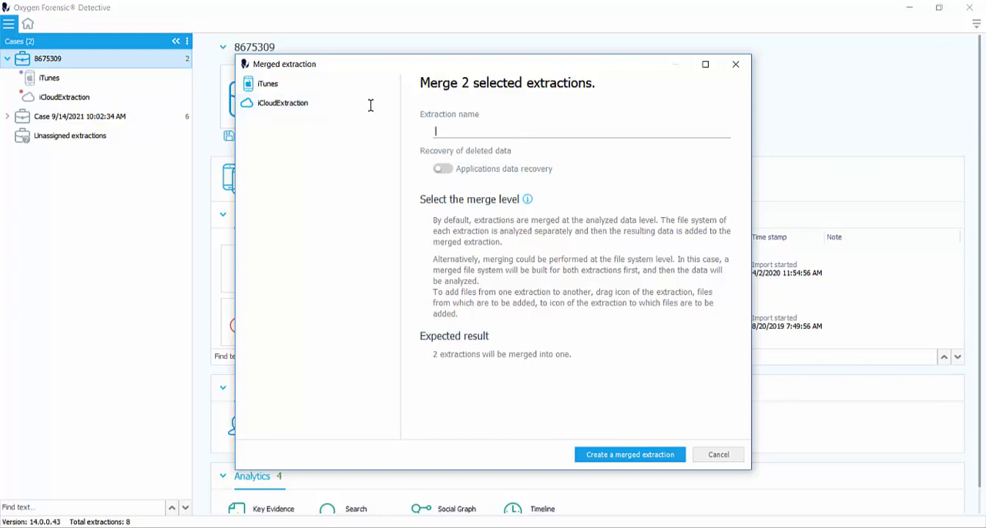
type("Merged Data")
left_click(444, 170)
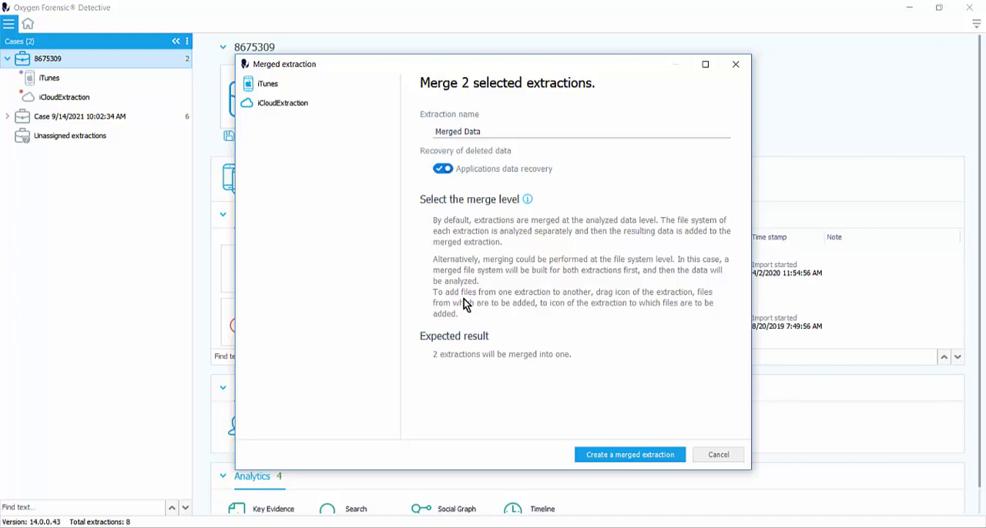
left_click(780, 28)
left_click(642, 456)
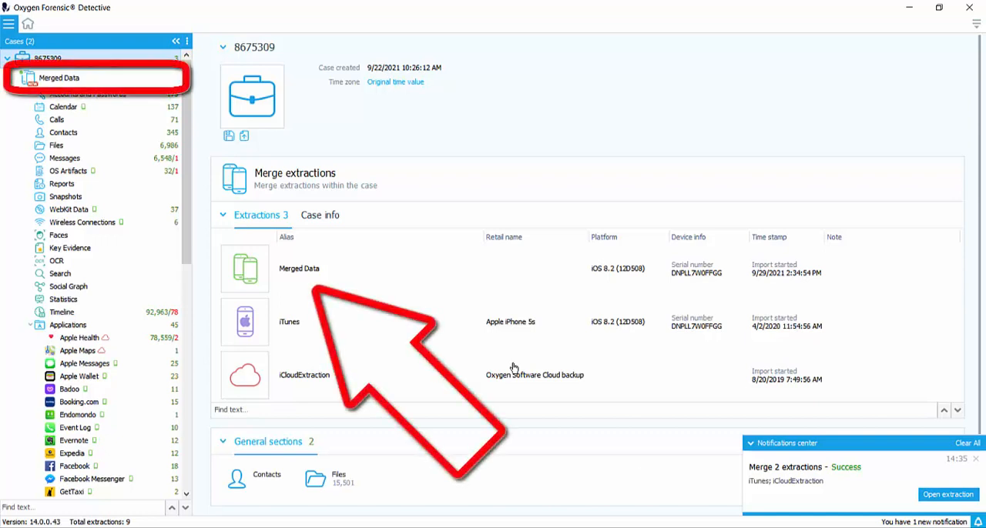
Step: Open the Merged Data extraction and rename it as 2Extractions
left_click(72, 81)
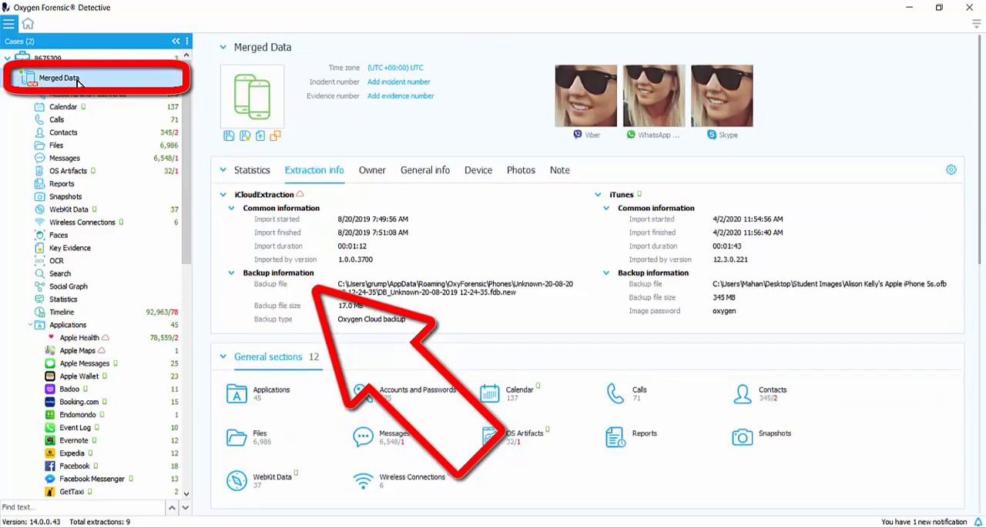
right_click(88, 82)
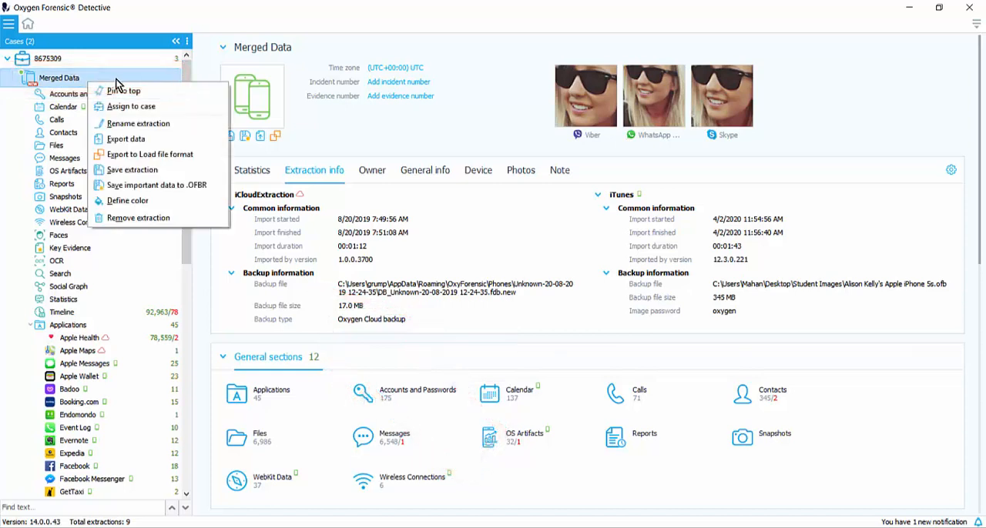
left_click(131, 123)
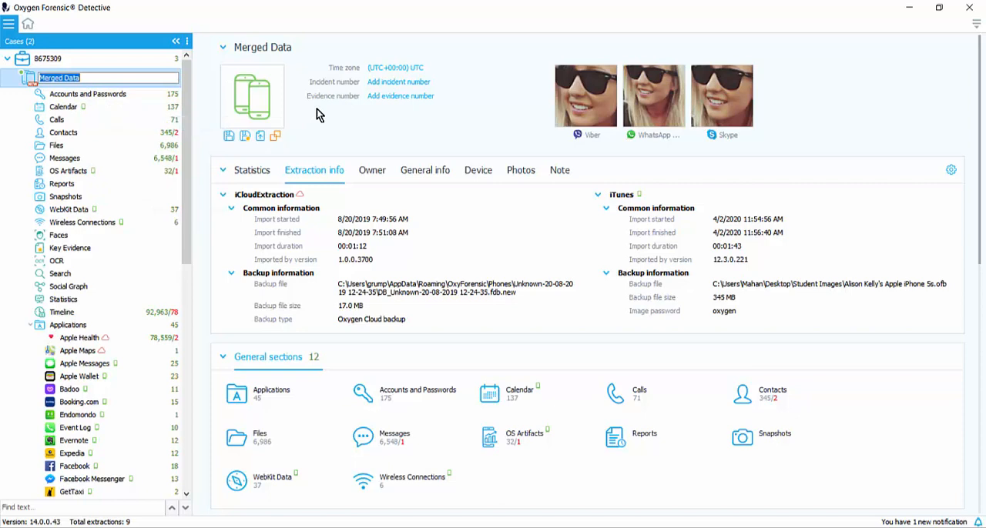
type("2Extractions")
key("Return")
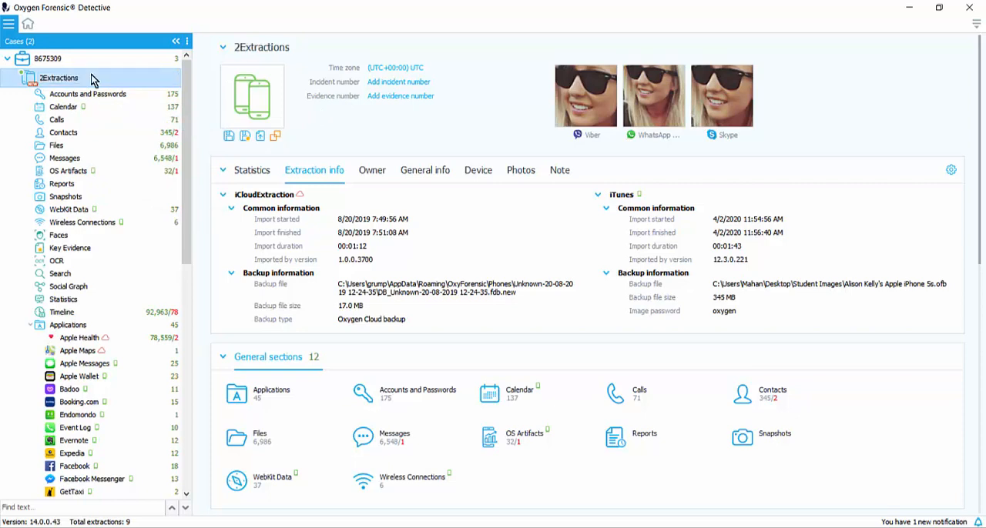
Step: Examine the sections and applications under 2Extractions, noting which source extraction each item's marker indicates
mouse_move(83, 65)
left_mouse_down()
mouse_move(115, 77)
mouse_move(190, 79)
mouse_move(182, 92)
mouse_move(71, 76)
left_mouse_up()
left_click_drag(185, 88, 185, 103)
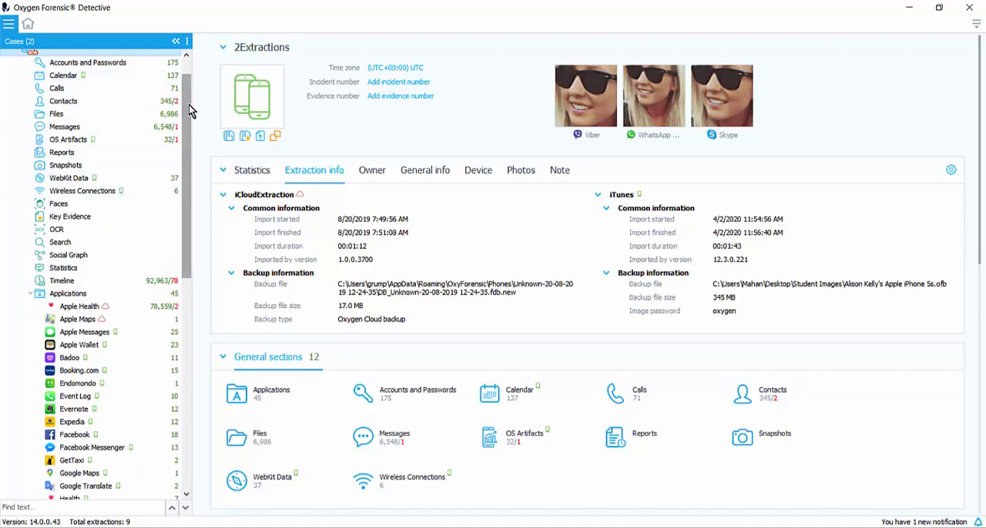
left_click_drag(189, 105, 159, 138)
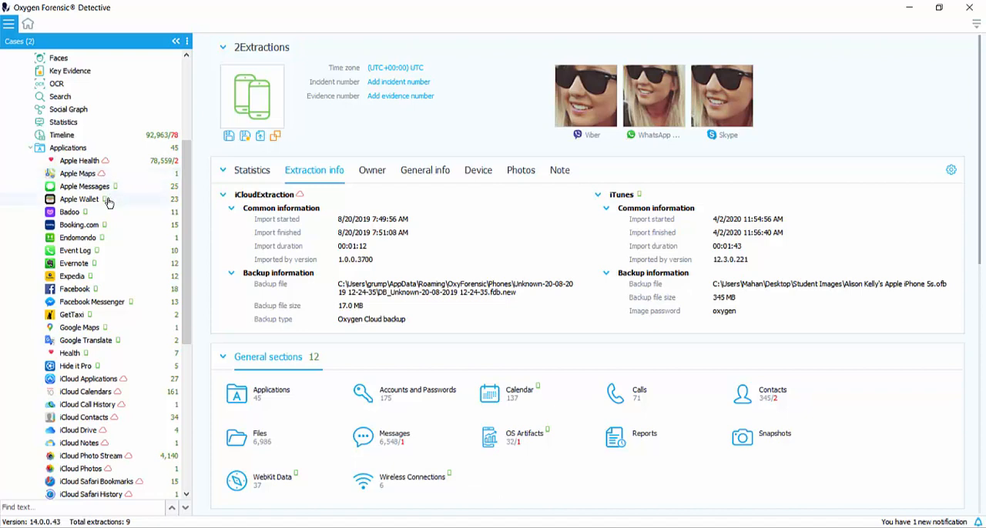
scroll(108, 282, "down", 4)
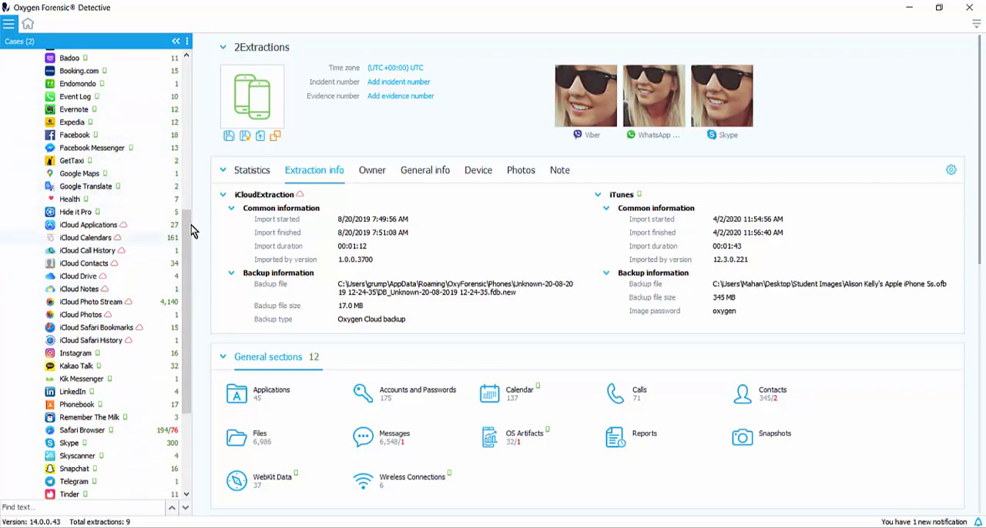
left_click_drag(191, 226, 188, 74)
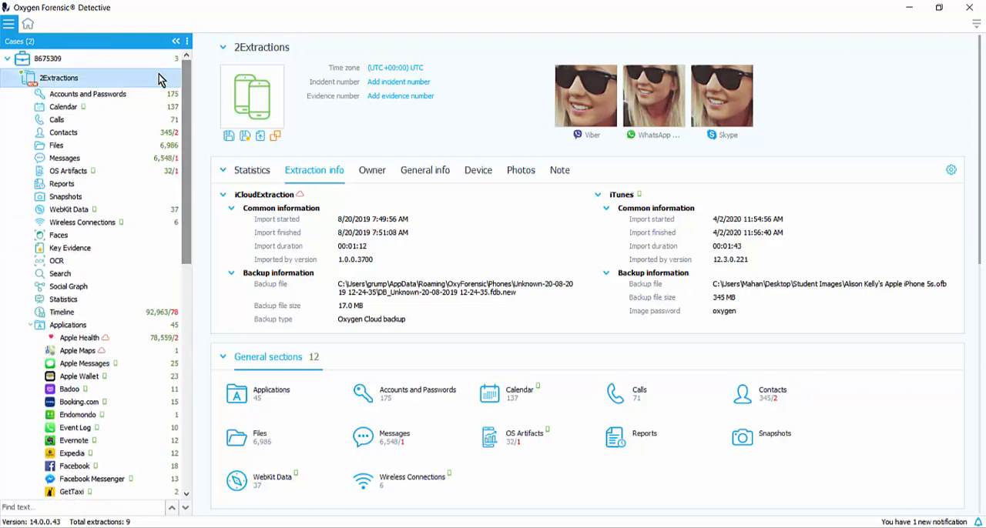
right_click(94, 77)
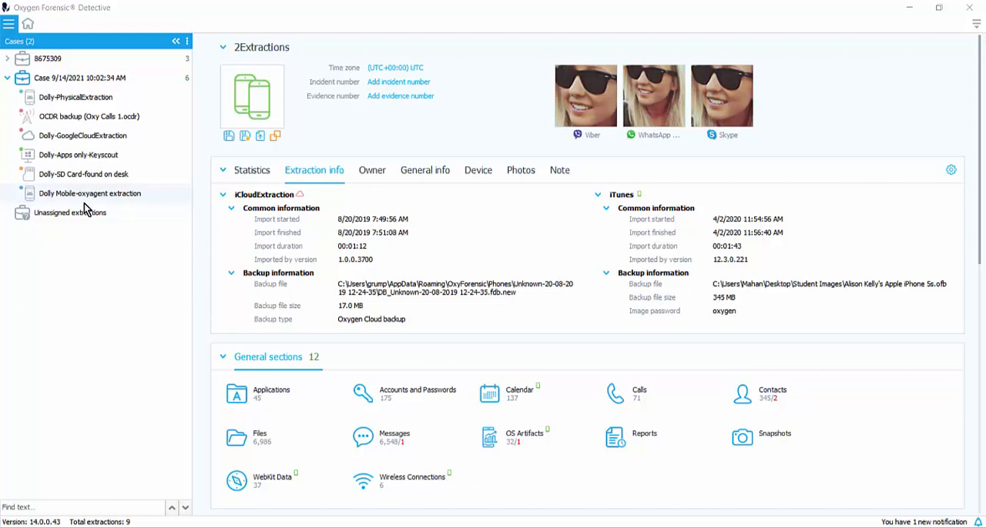
Step: Assign the physical extraction to a new case named "Phone extr" and move the mobile oxyagent extraction into that case
right_click(63, 97)
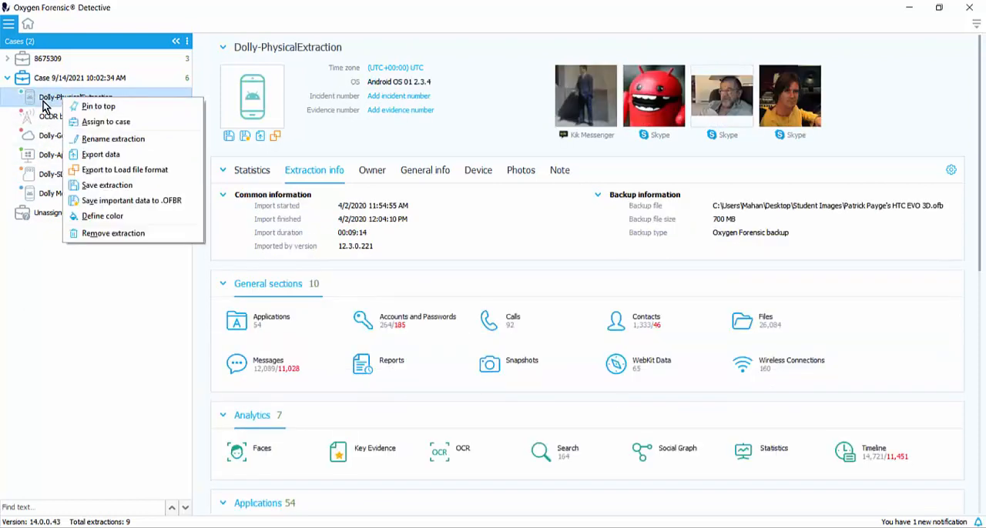
left_click(112, 122)
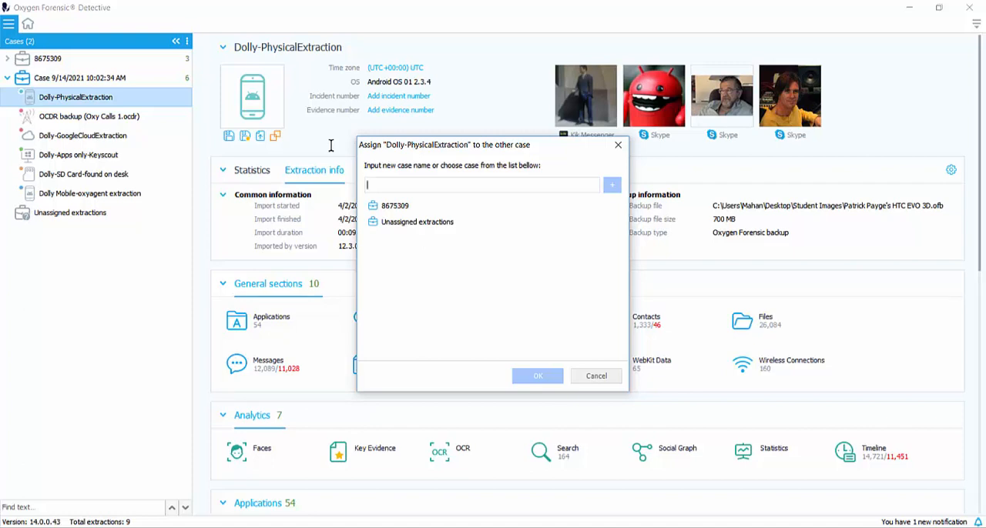
type("Phone ")
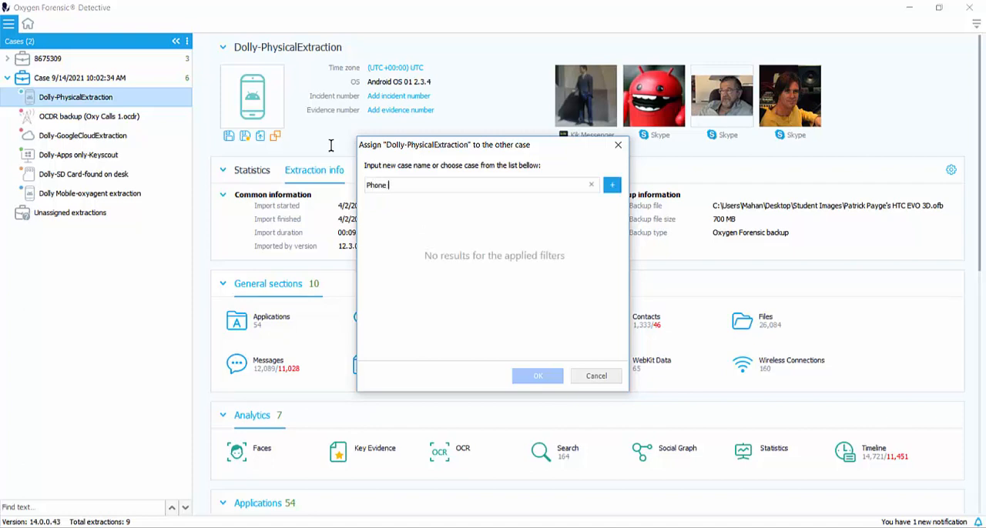
type("extr")
left_click(612, 184)
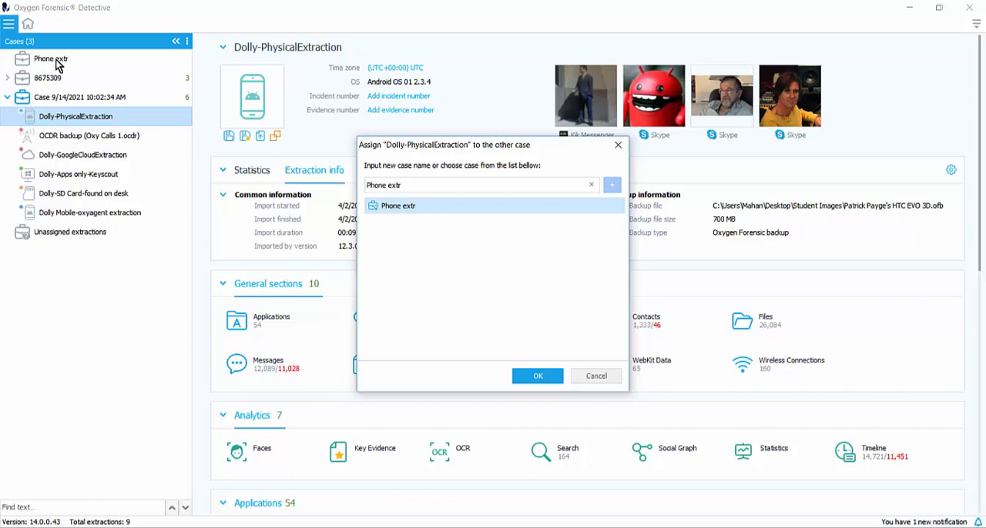
key("Return")
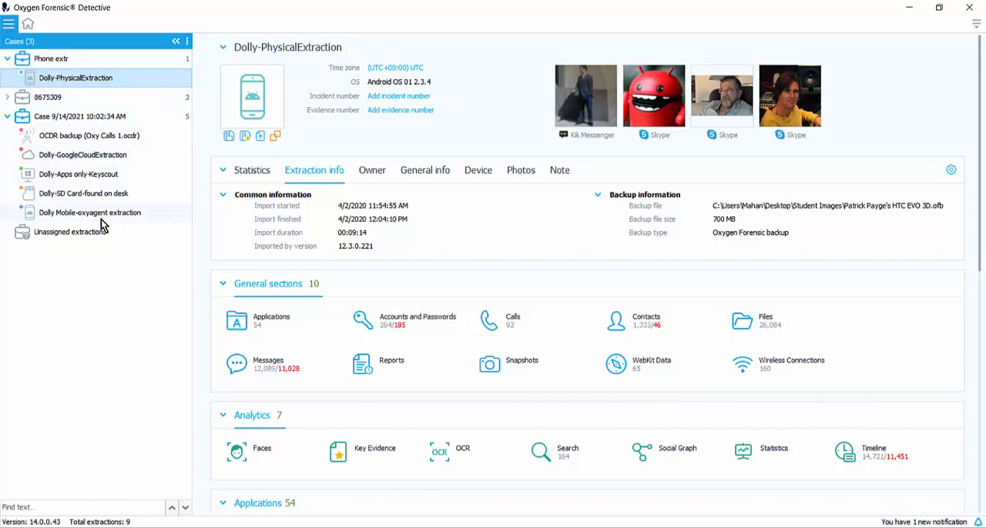
left_click_drag(84, 176, 90, 82)
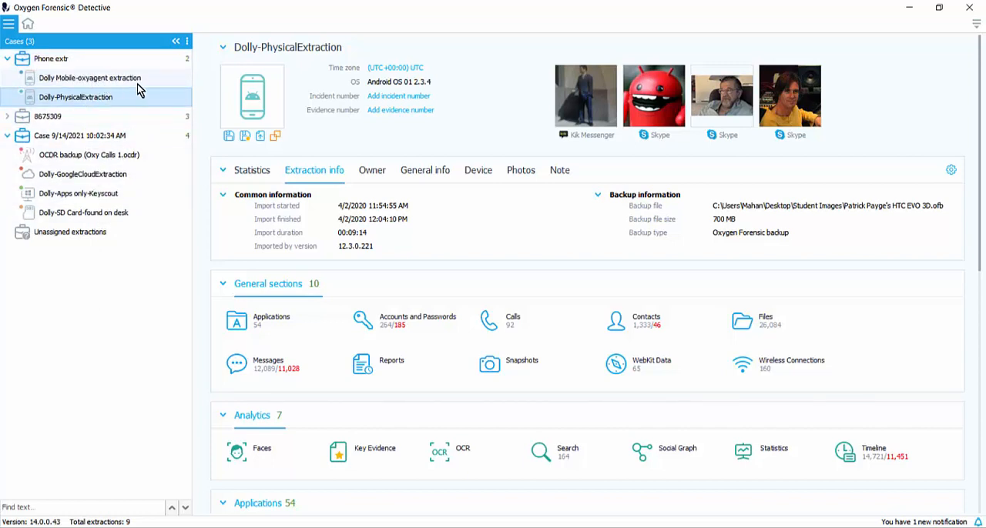
left_click(21, 192)
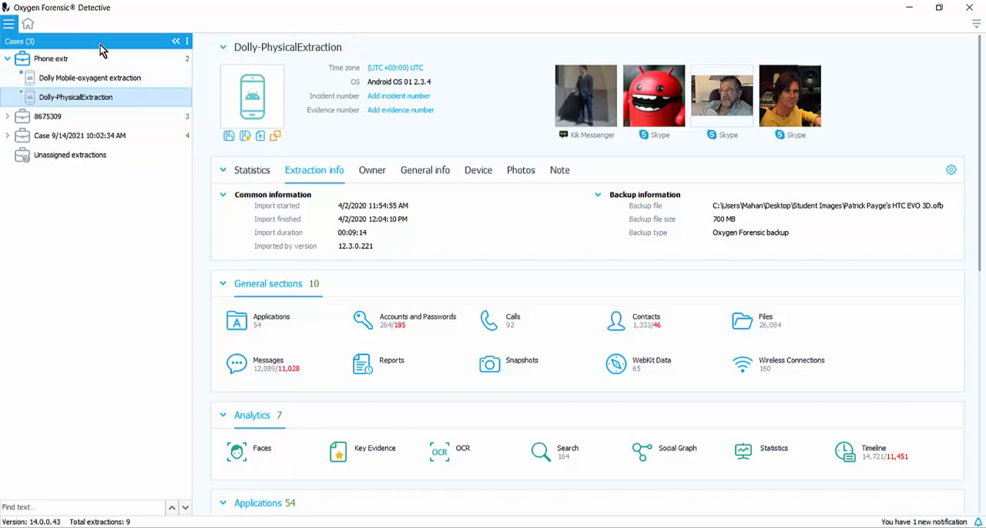
Step: Merge the two extractions in the Phone extr case as "Phys/OxyAgent" with applications data recovery enabled
left_click(44, 60)
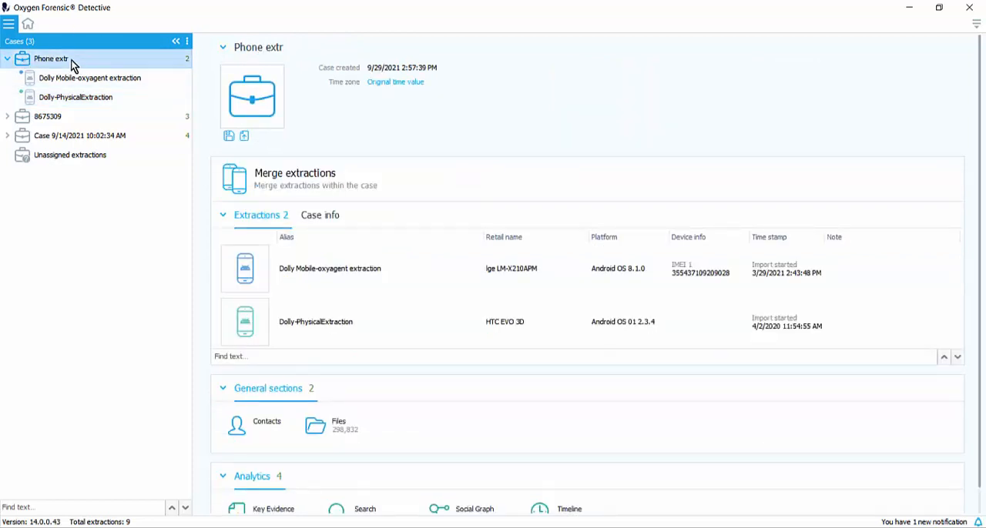
left_click(311, 179)
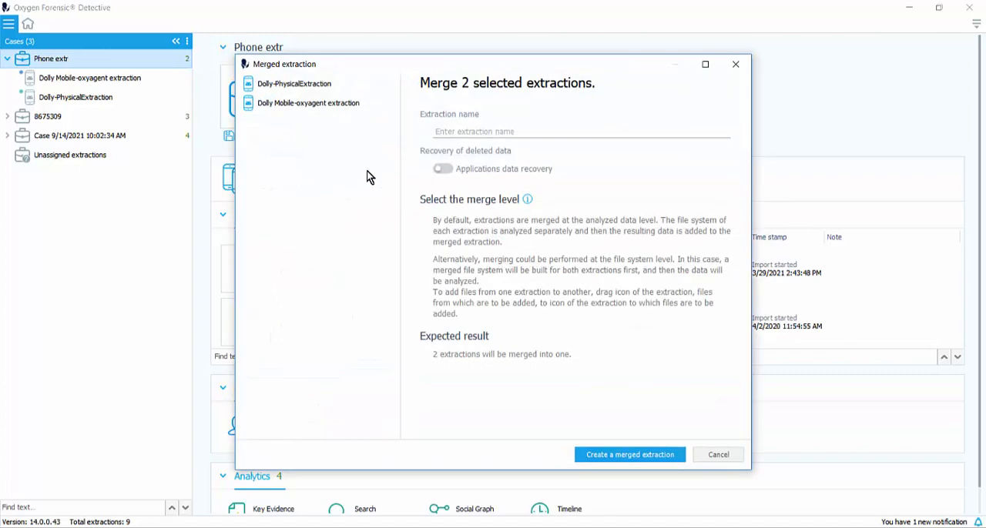
left_click(508, 131)
type("Phys/OxyAgent")
left_click(442, 168)
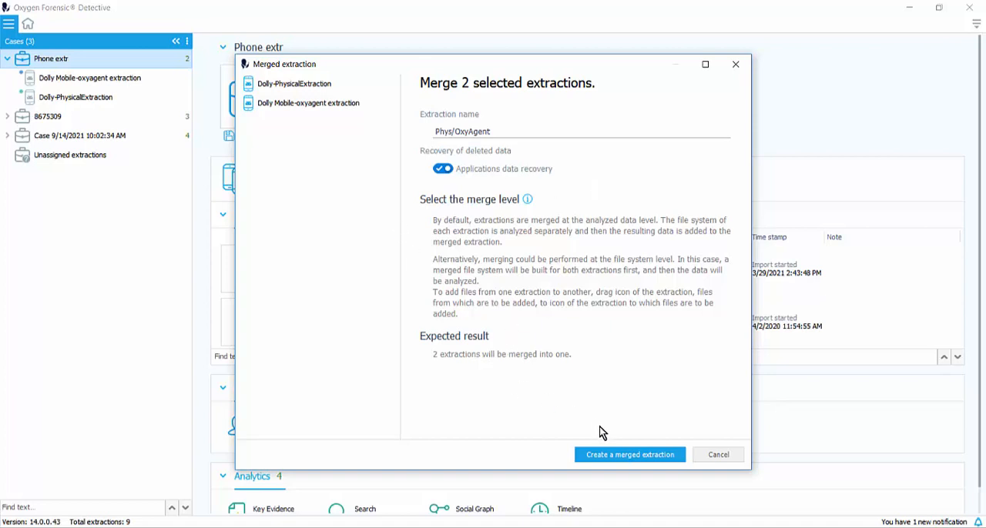
left_click(630, 457)
left_click(631, 456)
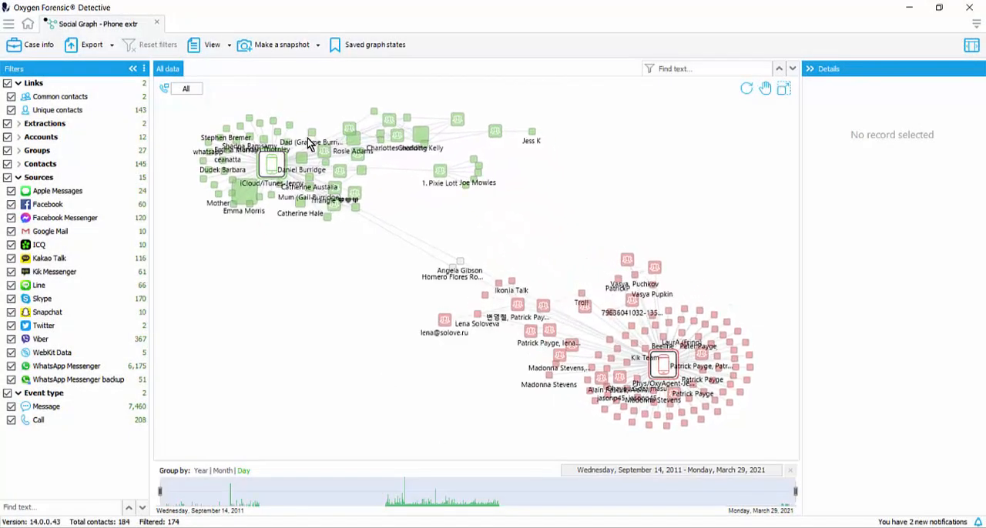
Step: Filter the social graph to exclude groups and unique contacts, keeping only the common contacts between the two merged extractions
mouse_move(272, 175)
left_click(7, 150)
left_click(8, 137)
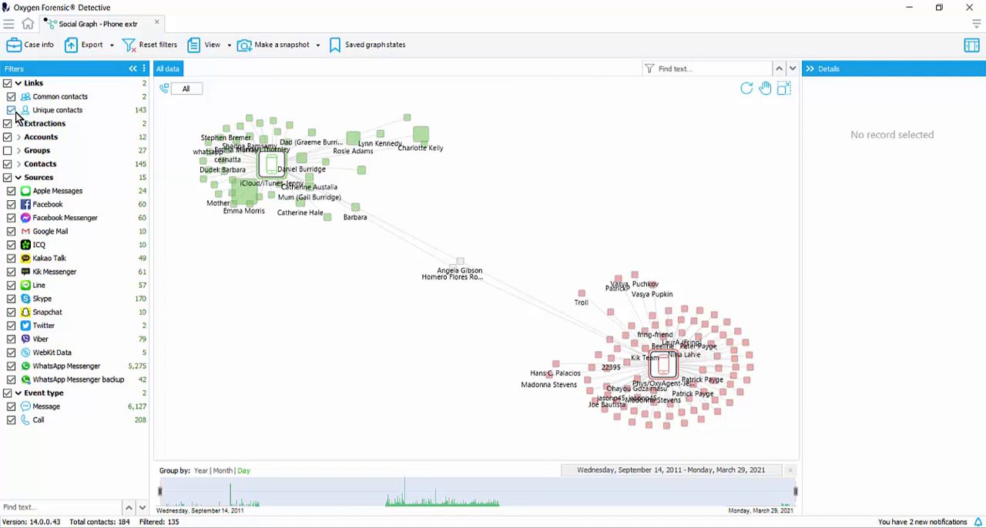
left_click(11, 111)
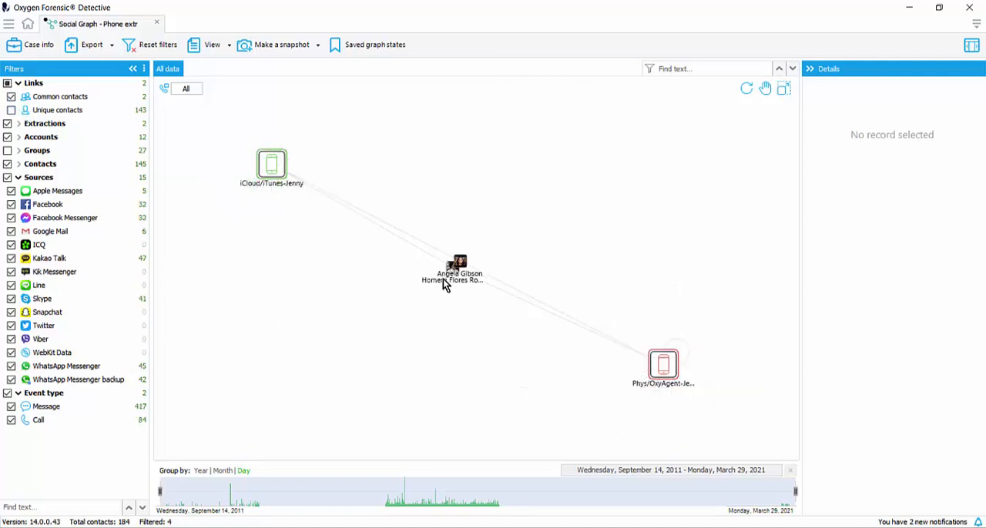
Step: Spread the two overlapping common contacts apart between the device nodes in the social graph
left_click(423, 302)
left_click(460, 262)
left_click(422, 234)
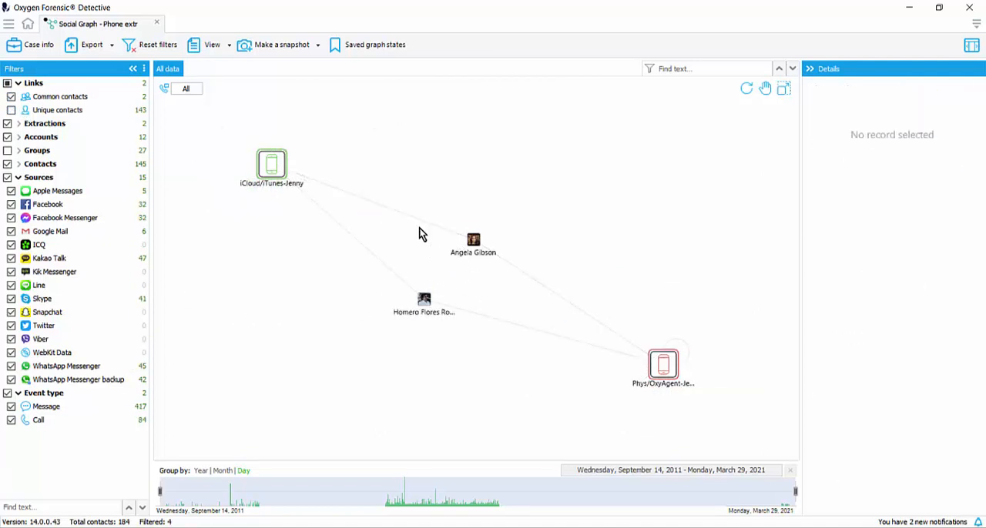
Step: Select the two common contacts in the social graph and widen the display of their communication details
left_click_drag(362, 180, 524, 357)
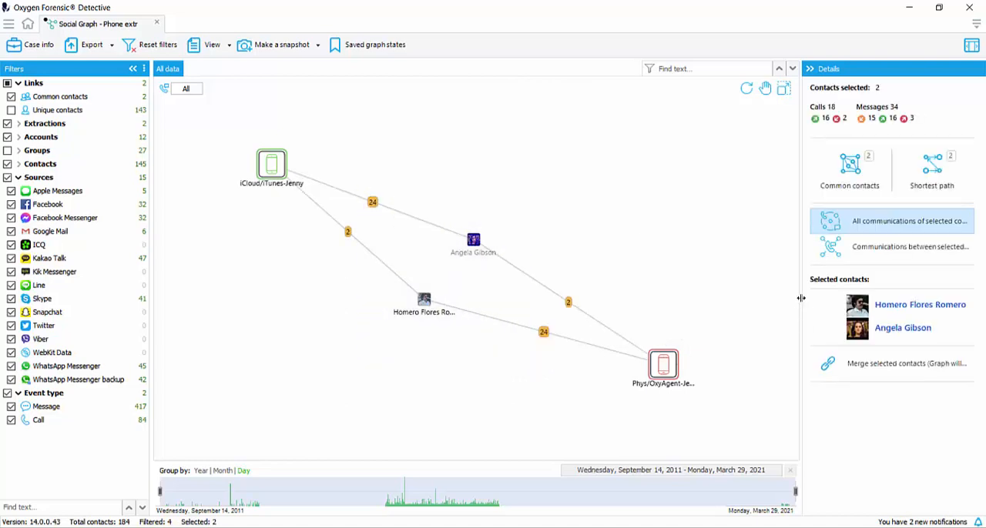
left_click_drag(802, 301, 664, 303)
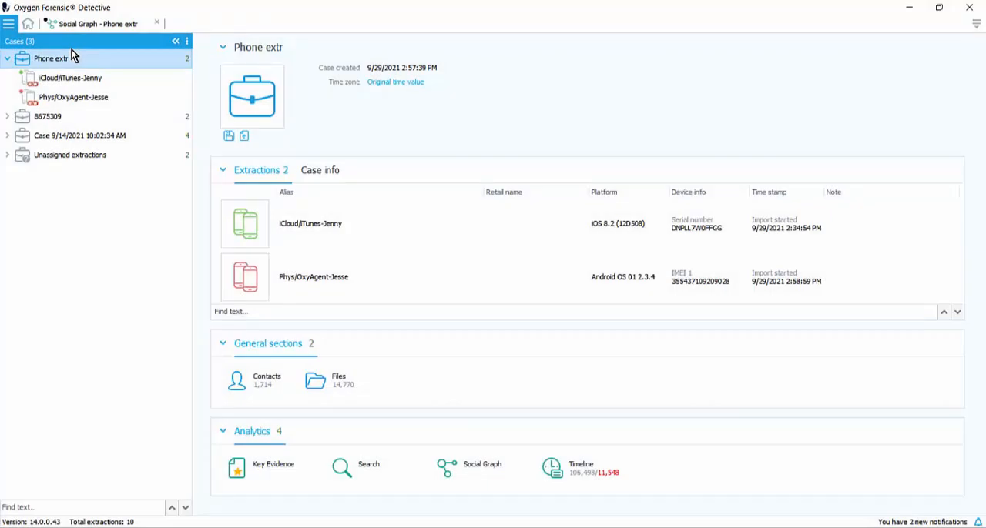
Step: Open the timeline of the Phone extr case and review its extraction filter and smart filter options
left_click(582, 466)
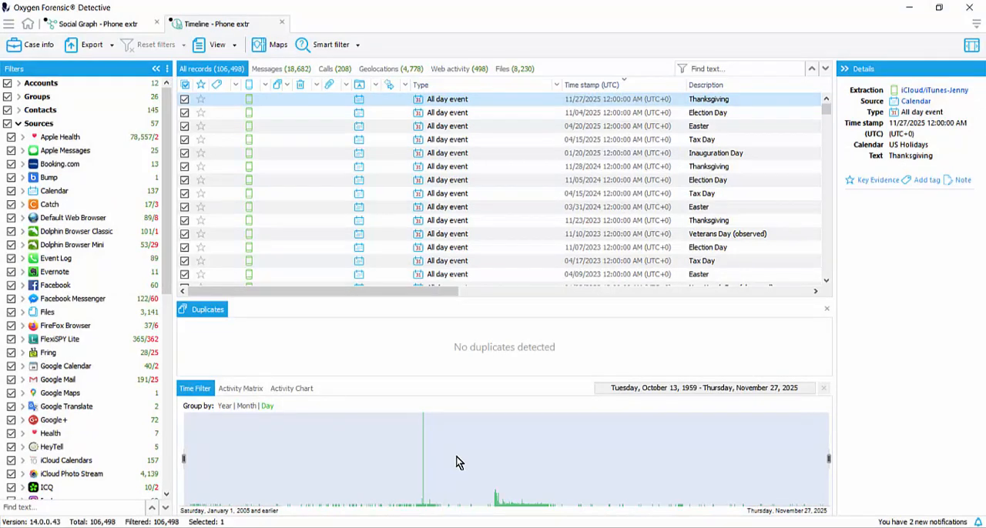
left_click(265, 85)
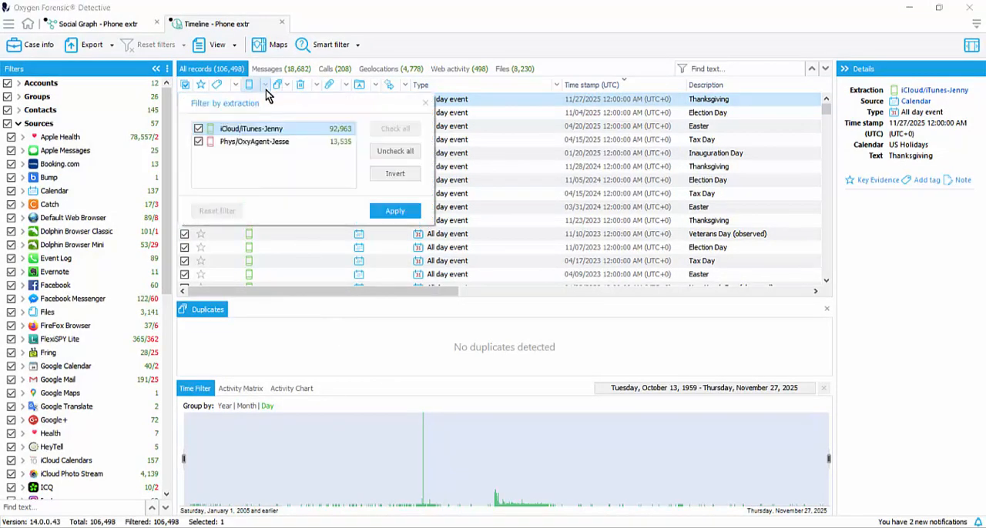
left_click(374, 344)
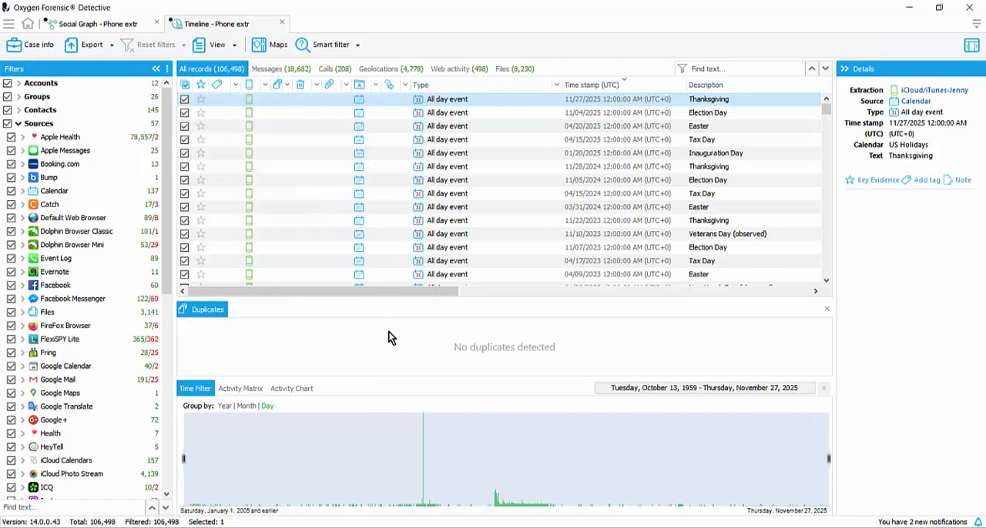
left_click(359, 45)
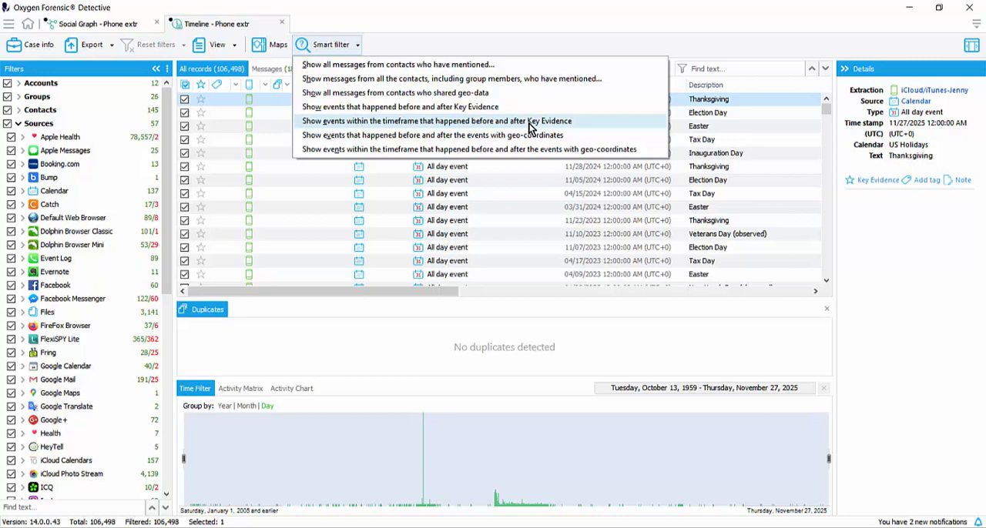
left_click(540, 166)
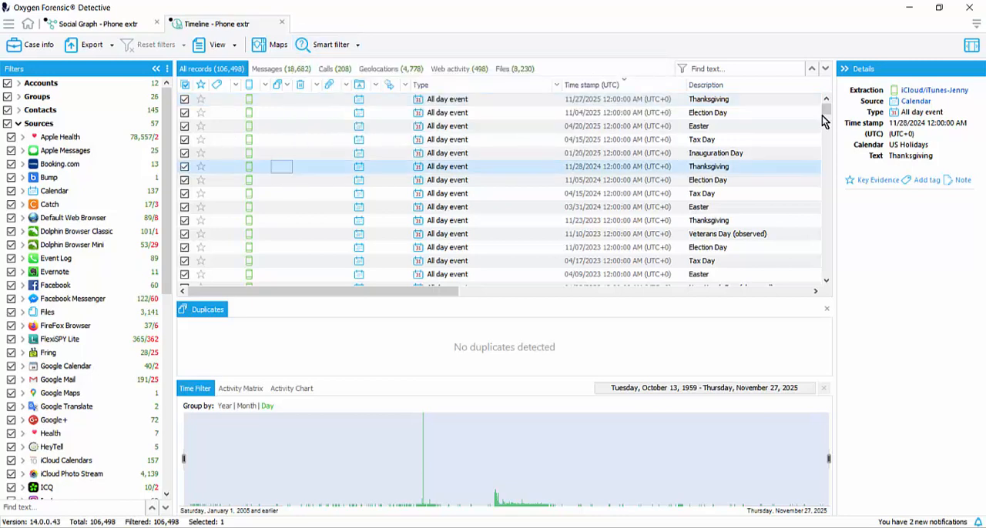
Step: Mark an iCloud photo stream record from 03/12/2016 03:47:19 PM as key evidence in the timeline
left_click_drag(826, 108, 828, 140)
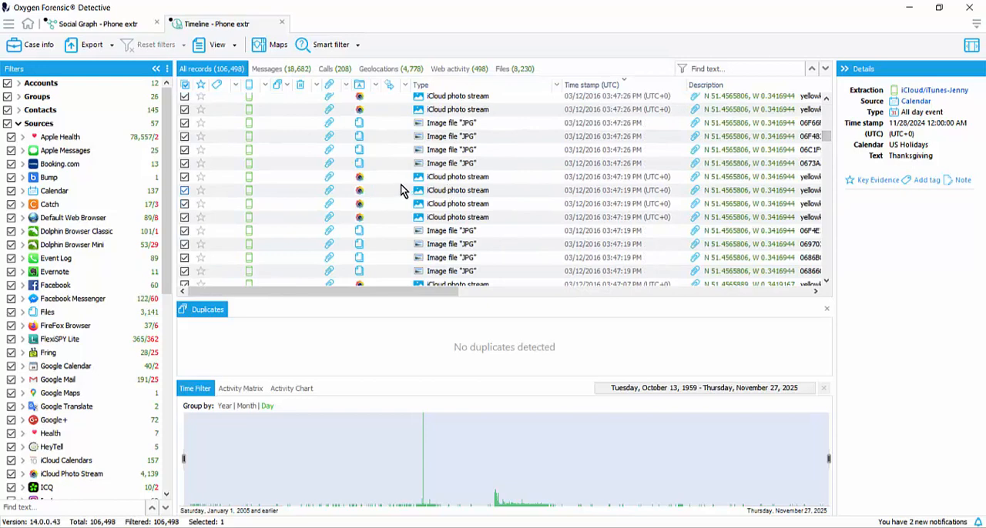
left_click(396, 177)
right_click(386, 179)
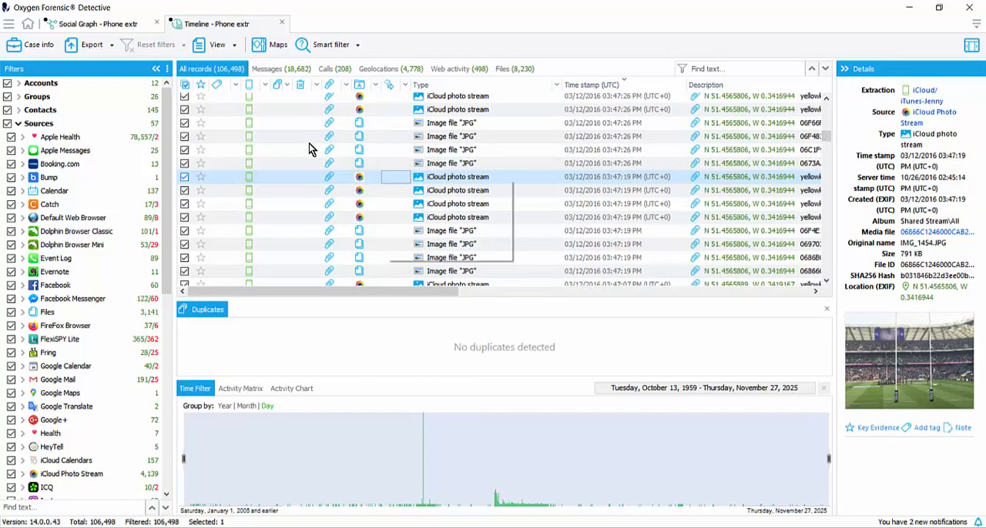
left_click(441, 236)
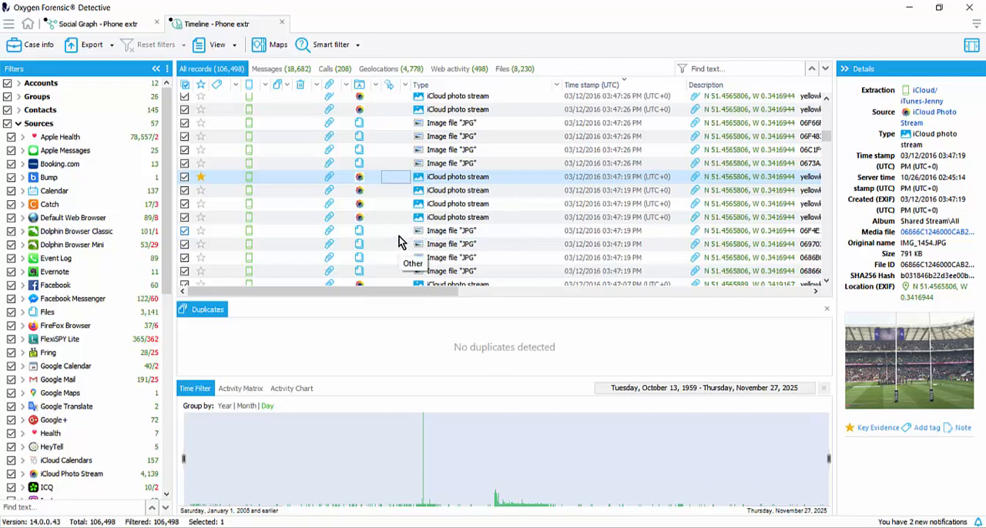
Step: Apply the smart filter for events within a timeframe before and after key evidence, with a range of 0 days and 2 hours
left_click(358, 46)
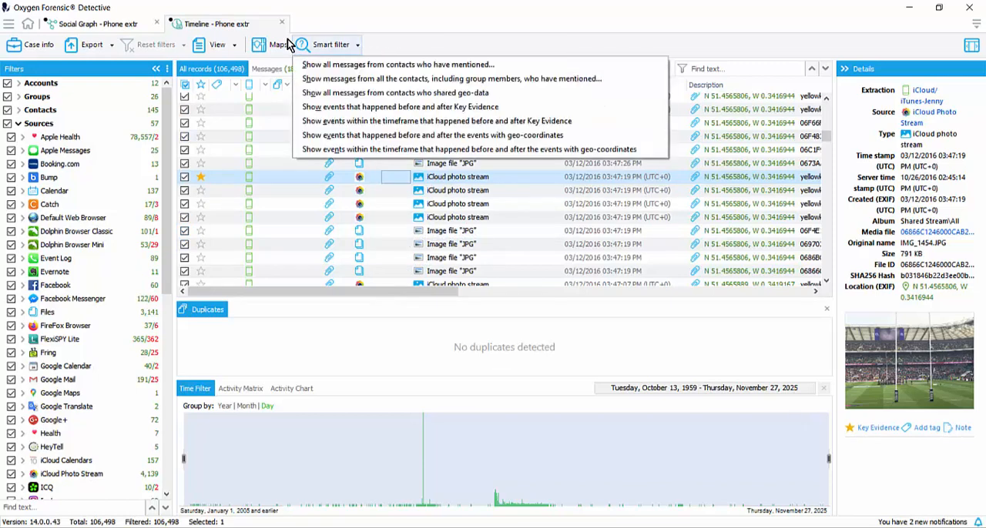
left_click(368, 125)
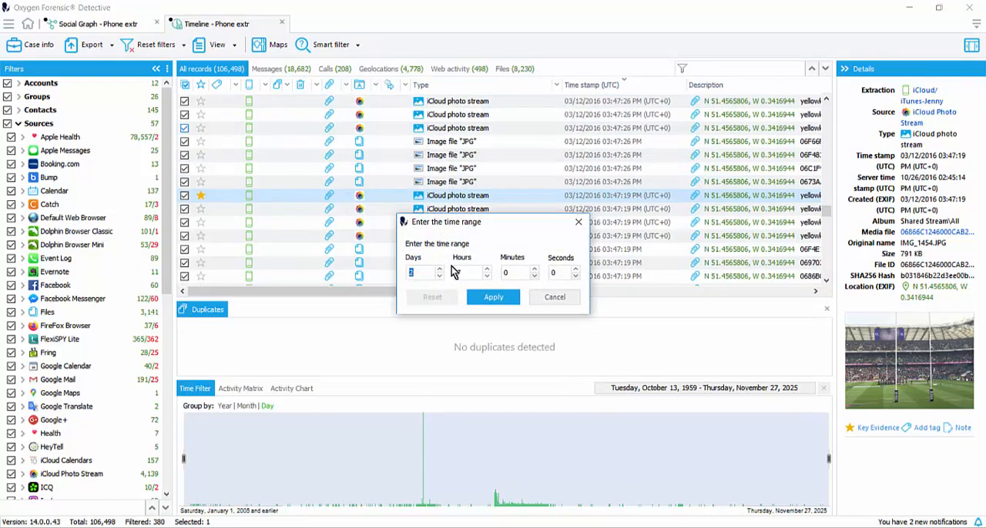
type("0")
key("Tab")
type("4")
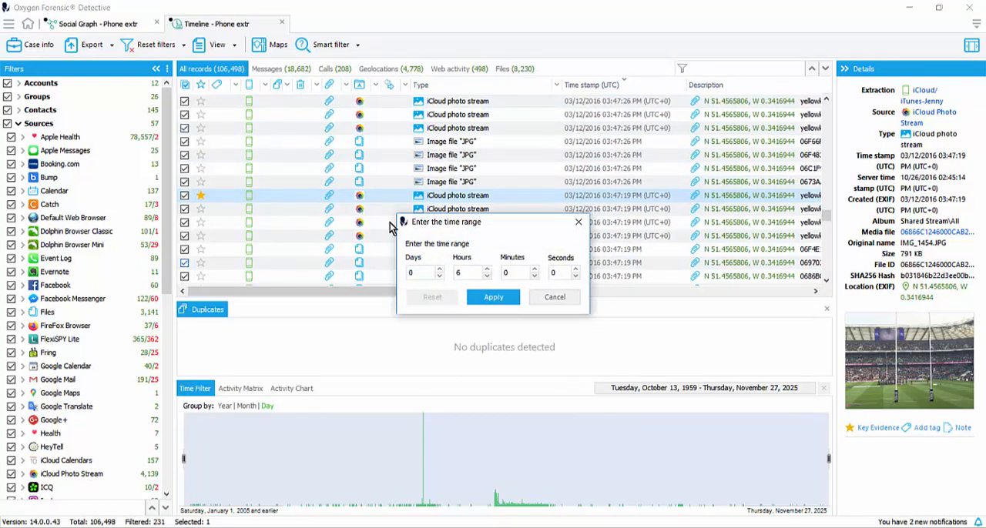
left_click(497, 302)
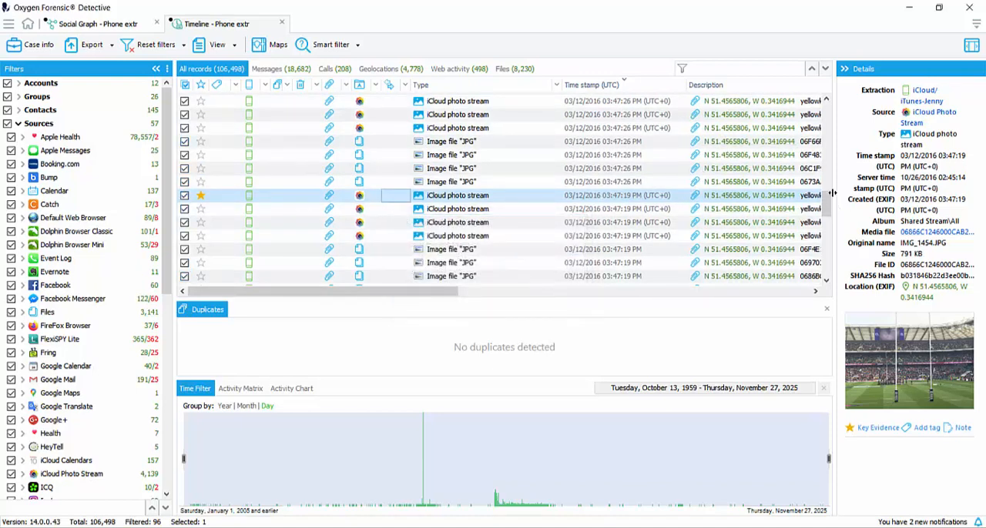
mouse_move(824, 202)
left_mouse_down()
mouse_move(819, 124)
mouse_move(847, 286)
mouse_move(829, 198)
left_mouse_up()
Step: Set the smart filter's time range around key evidence to 0 hours and 20 minutes, and select another iCloud photo stream record among the filtered events
left_click(353, 45)
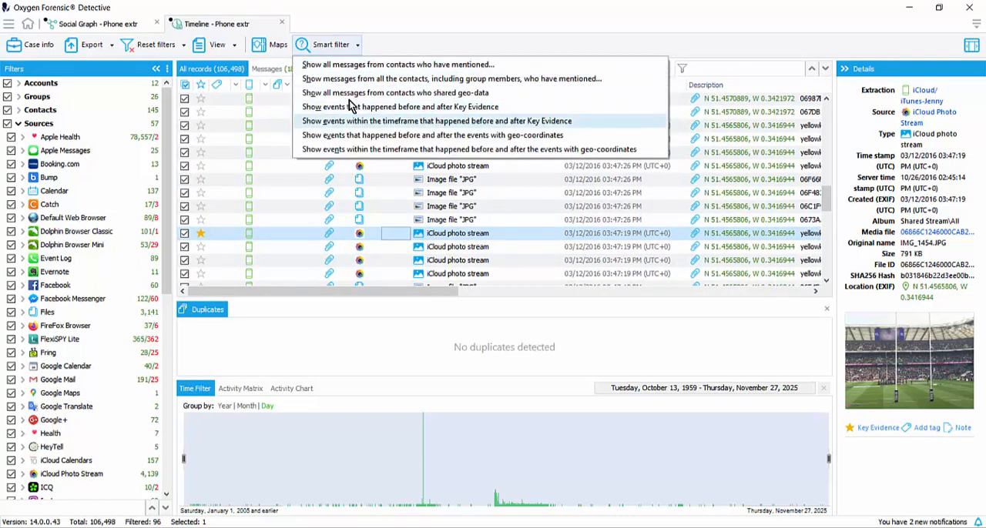
left_click(437, 121)
left_click(534, 270)
left_click(534, 270)
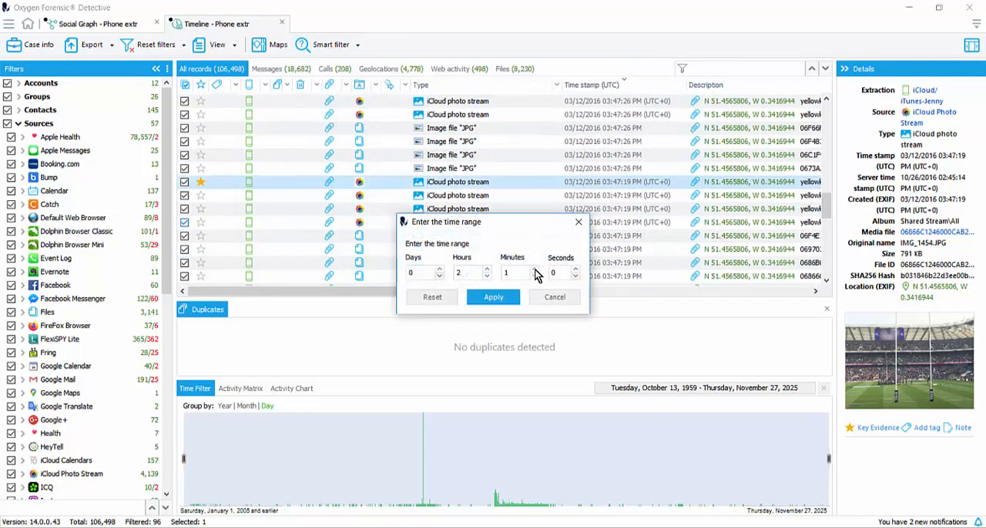
key("Up")
key("Up")
key("Up")
key("Up")
key("Up")
key("Up")
key("Up")
key("Up")
key("Up")
key("Up")
key("Up")
key("Up")
key("Up")
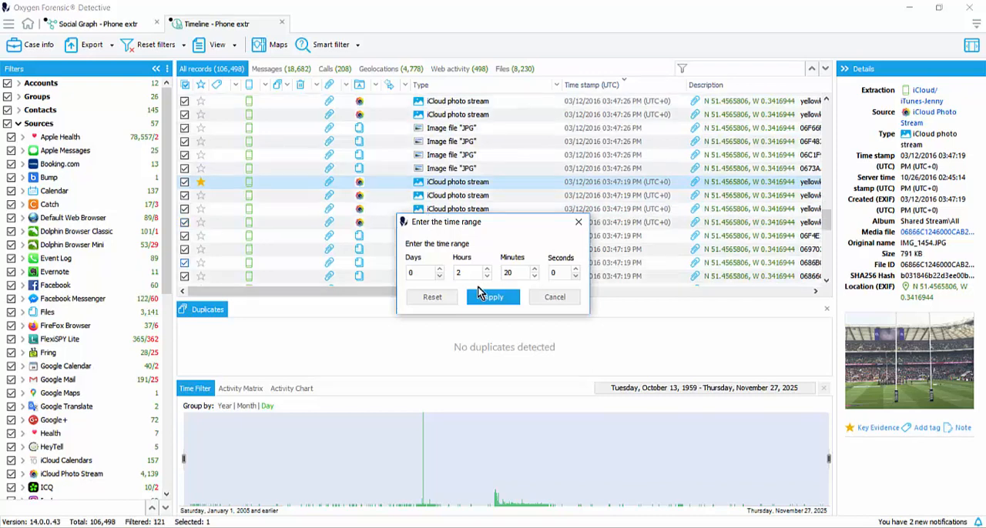
left_click(487, 278)
key("Down")
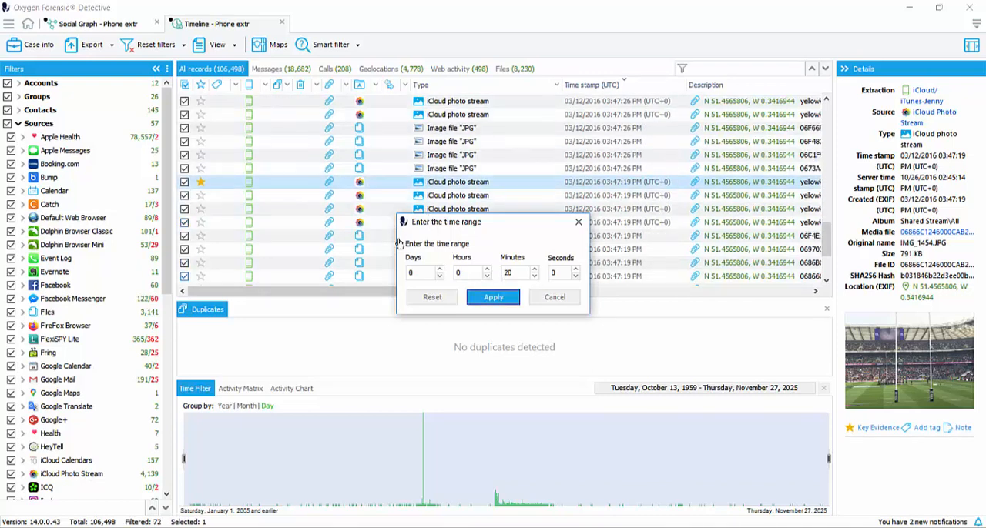
left_click(493, 296)
left_click_drag(812, 208, 811, 240)
left_click(713, 223)
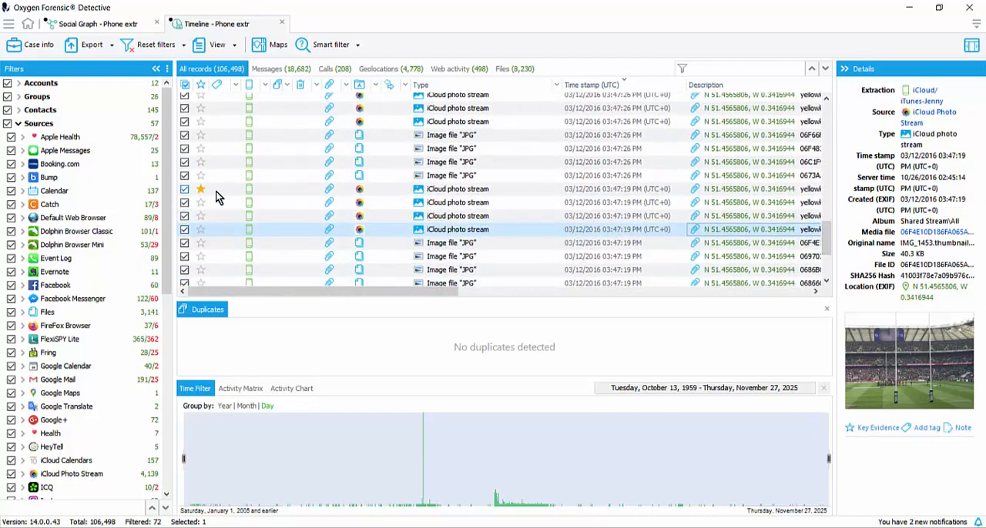